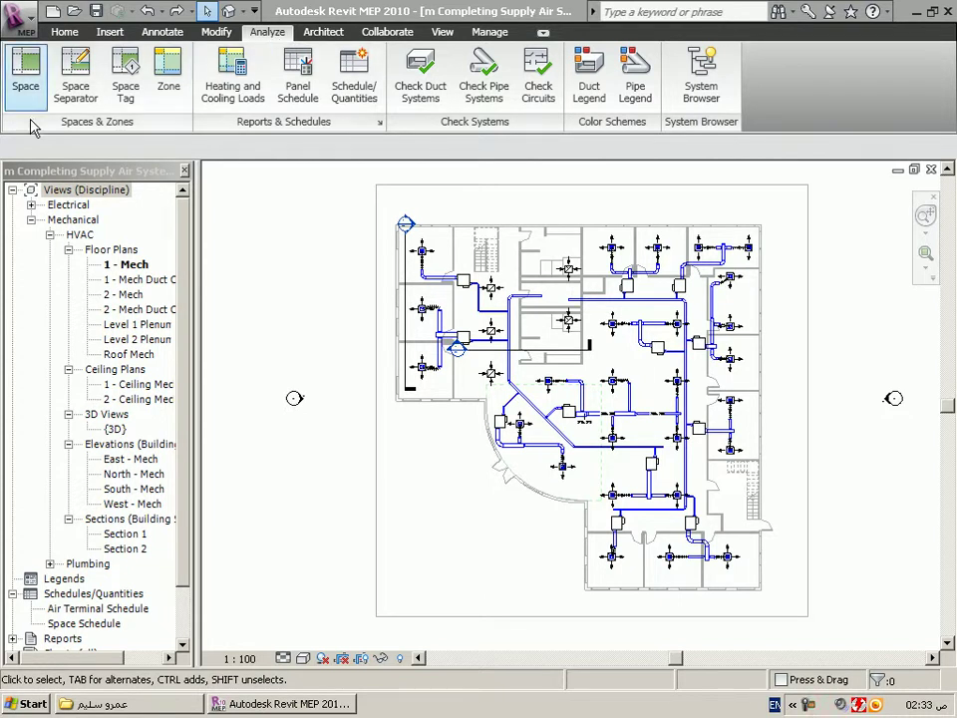
- Start the Space command from the Analyze tab on the 1 - Mech plan
left_click(20, 69)
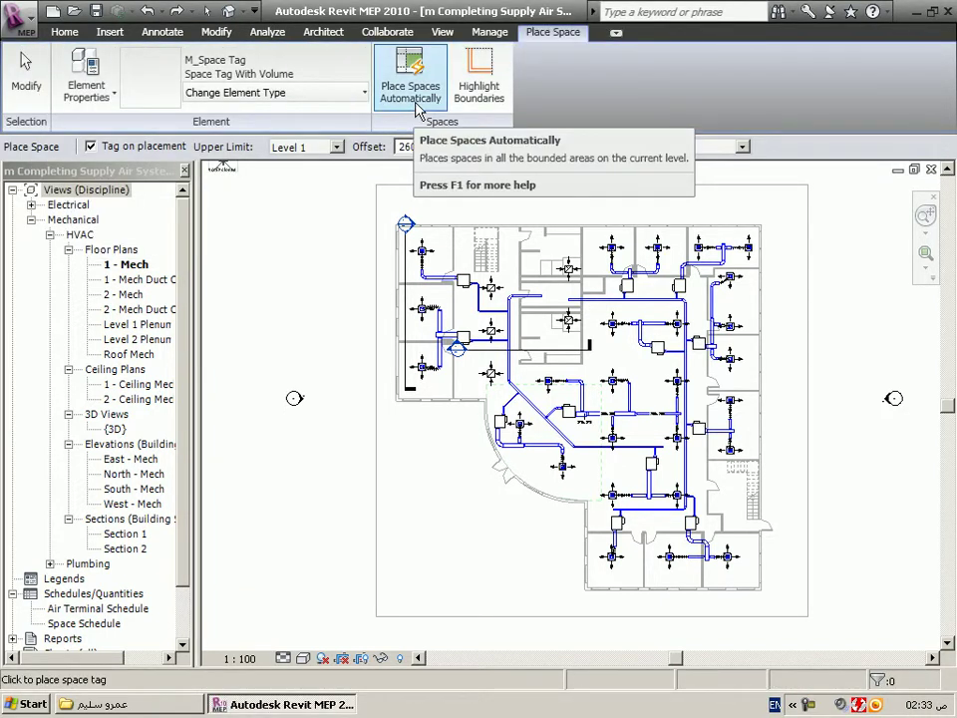
- Auto-place spaces in every enclosed room, creating 21 spaces, then end placement
left_click(342, 89)
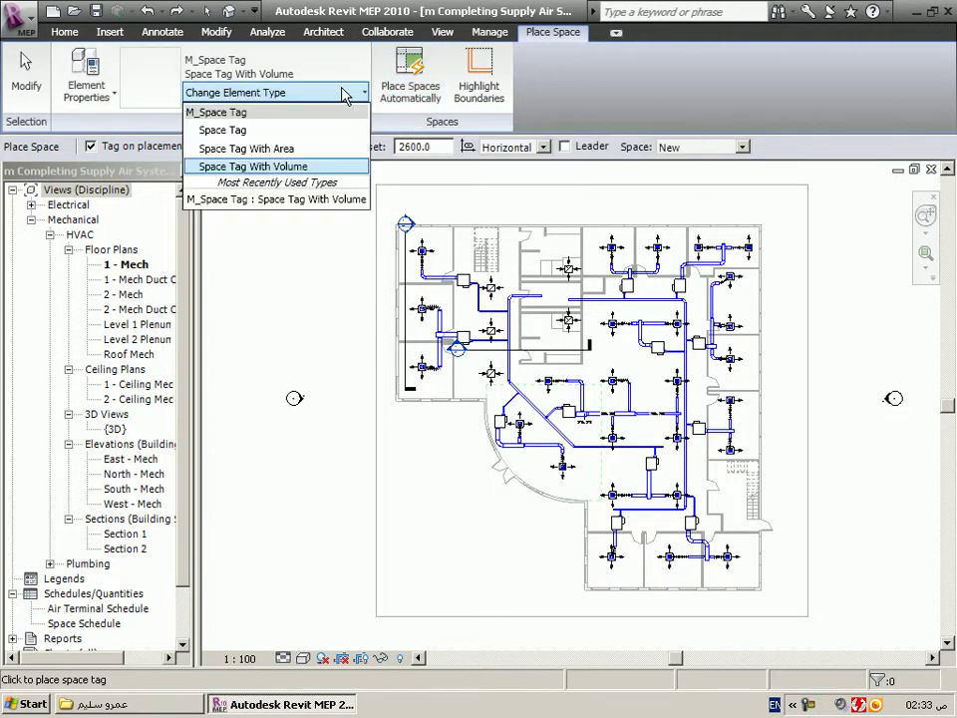
left_click(252, 167)
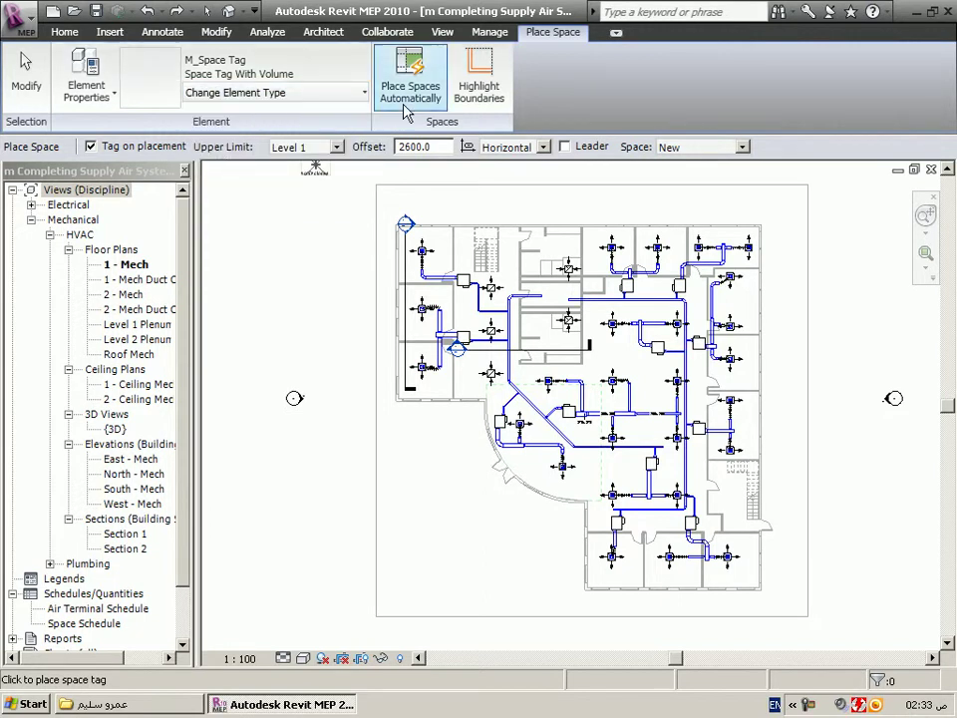
left_click(410, 80)
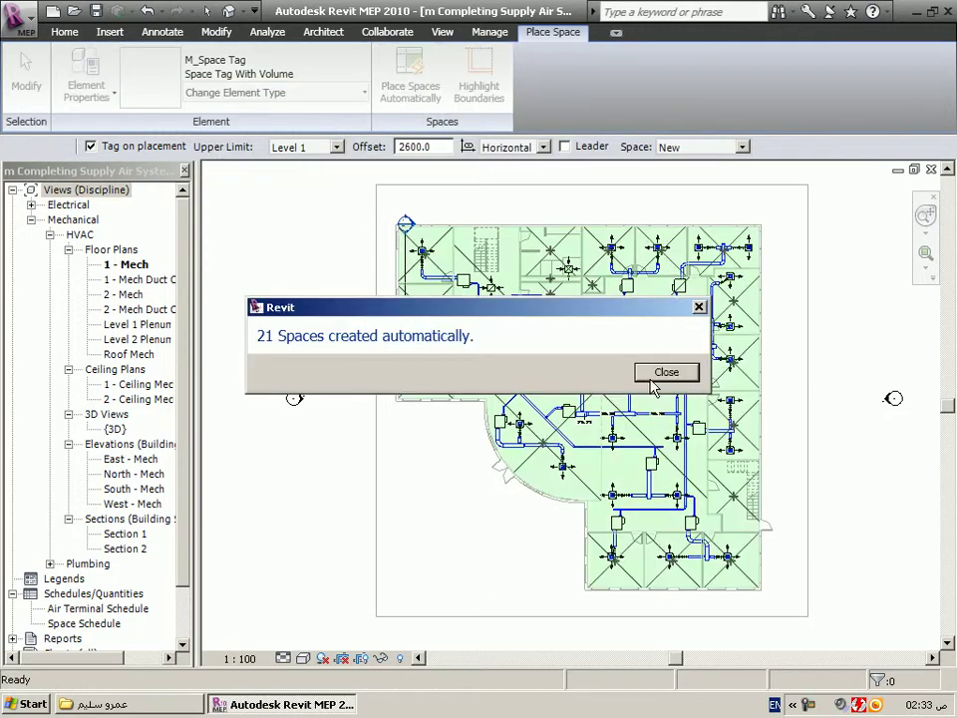
left_click(666, 371)
key("Escape")
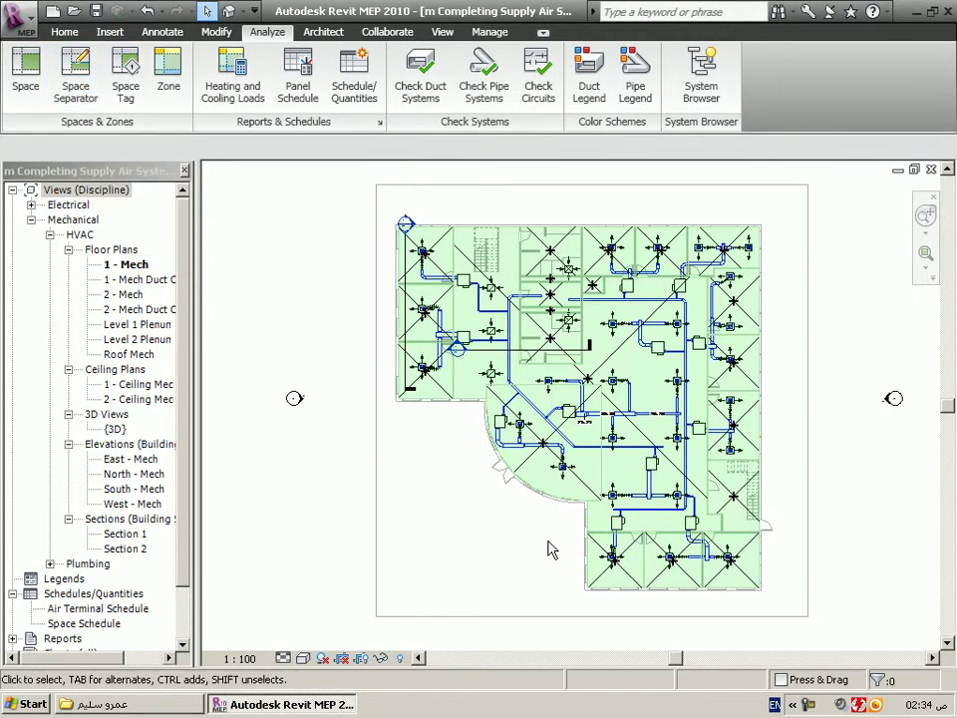
- Draw space separation lines forming a triangle below the curved wall at the lower left
left_click(77, 88)
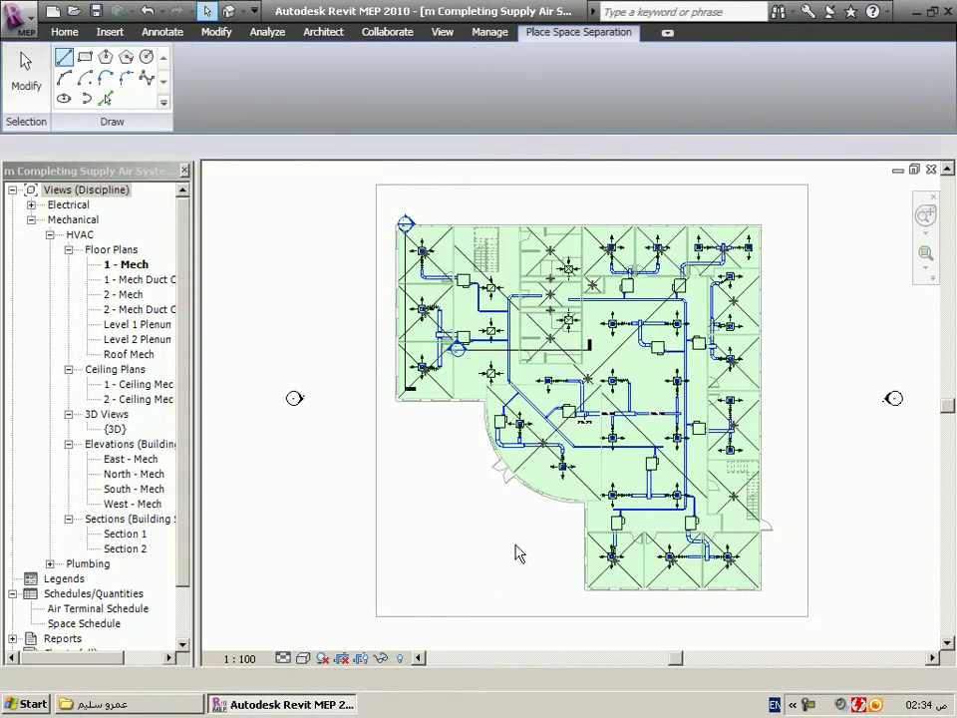
left_click(404, 560)
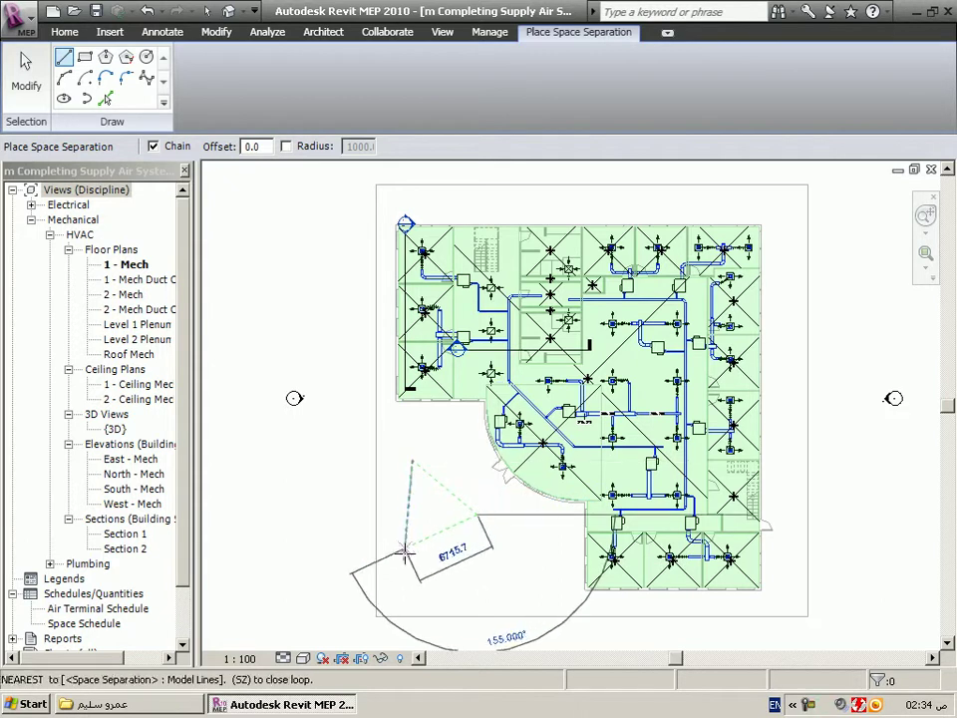
left_click(489, 507)
left_click(555, 519)
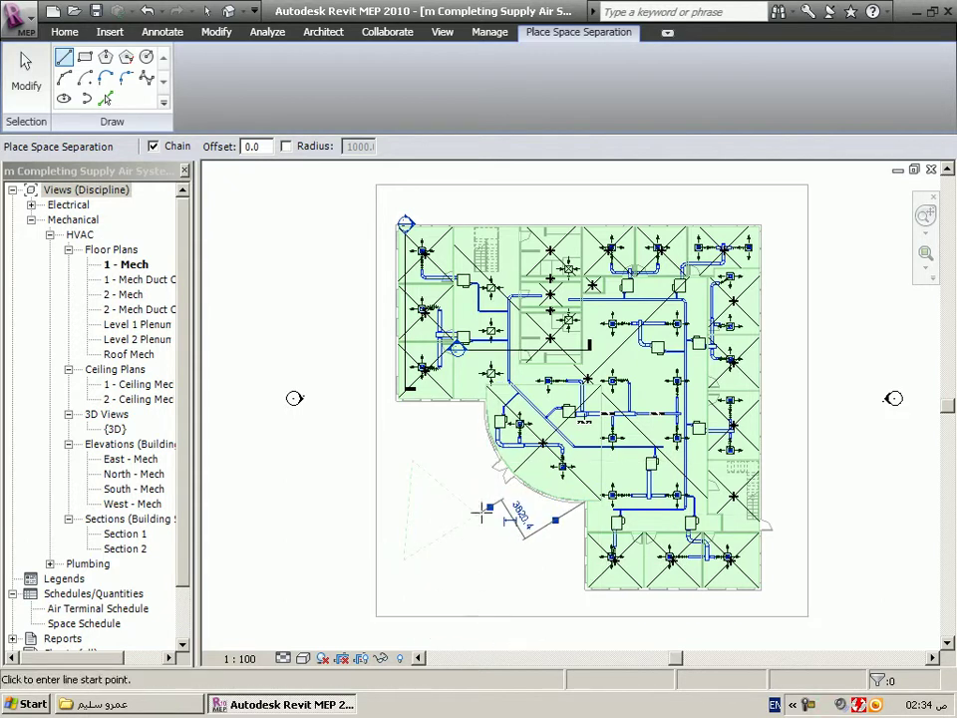
right_click(329, 283)
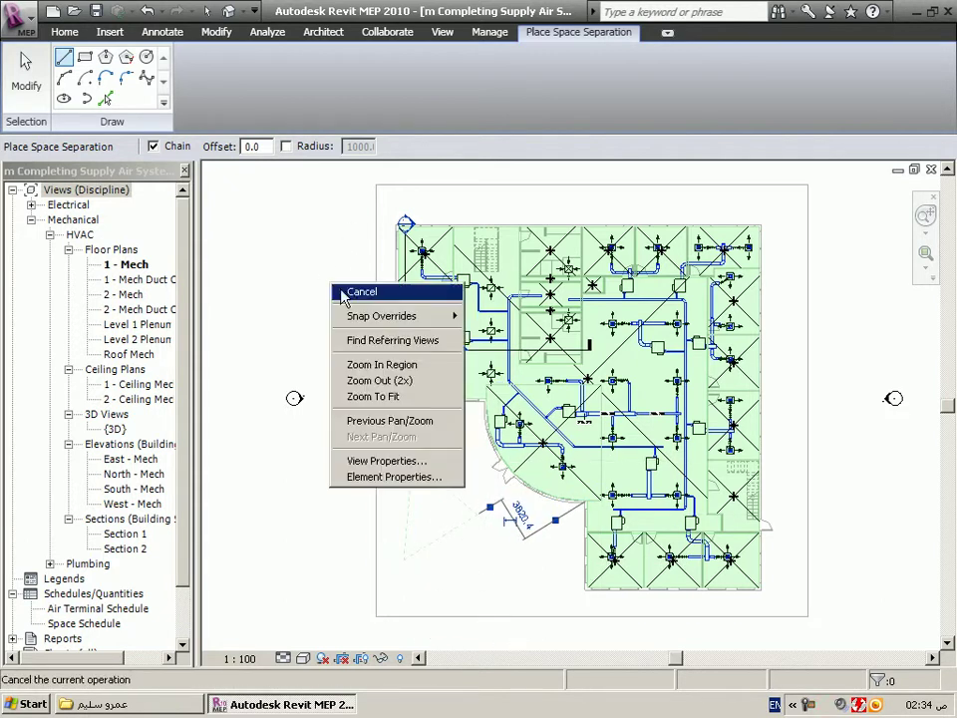
left_click(351, 290)
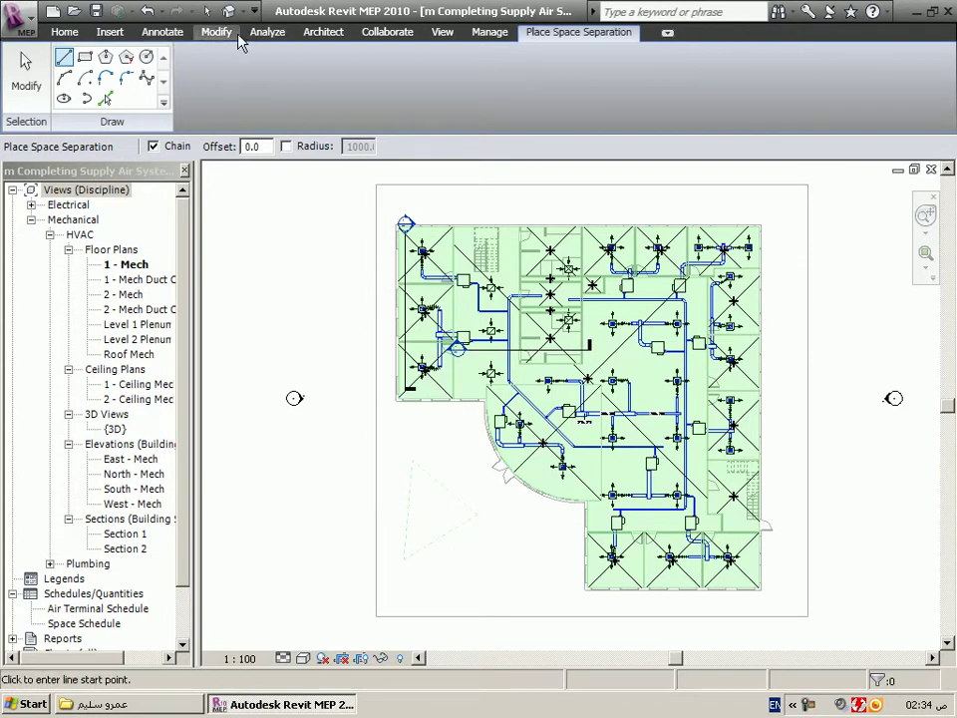
left_click(161, 31)
- Place a space inside the triangular area bounded by the new separation lines
left_click(266, 32)
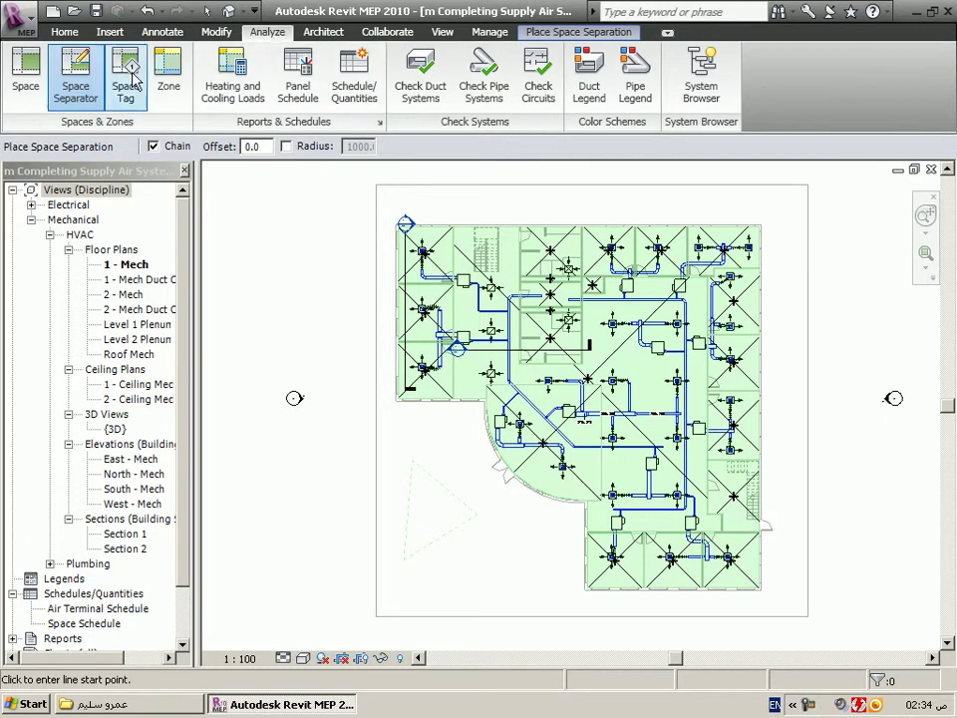
left_click(26, 70)
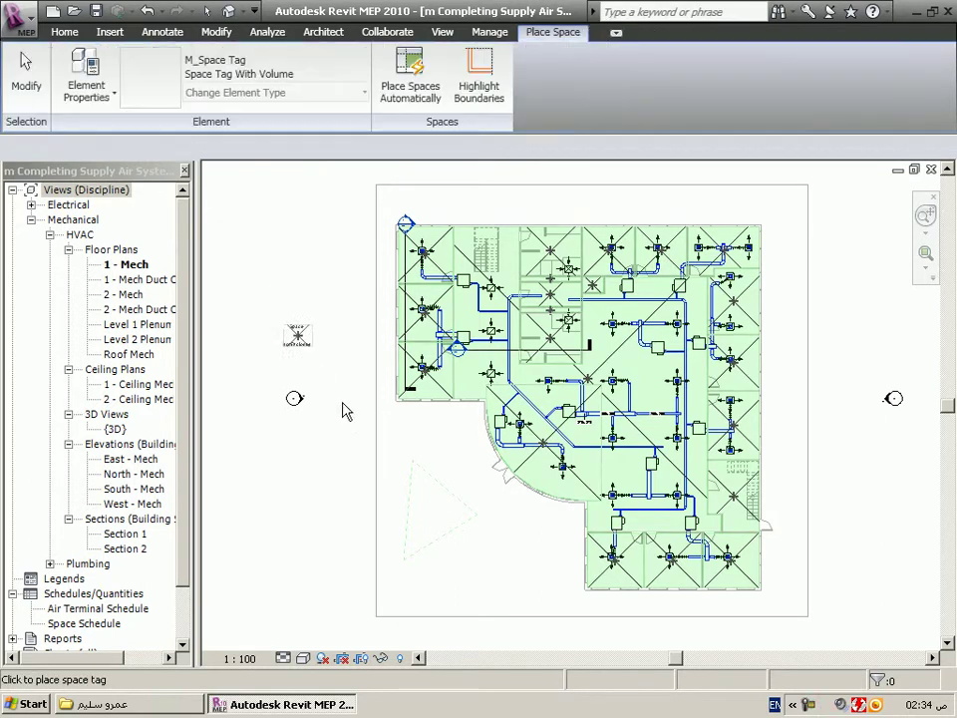
left_click(436, 518)
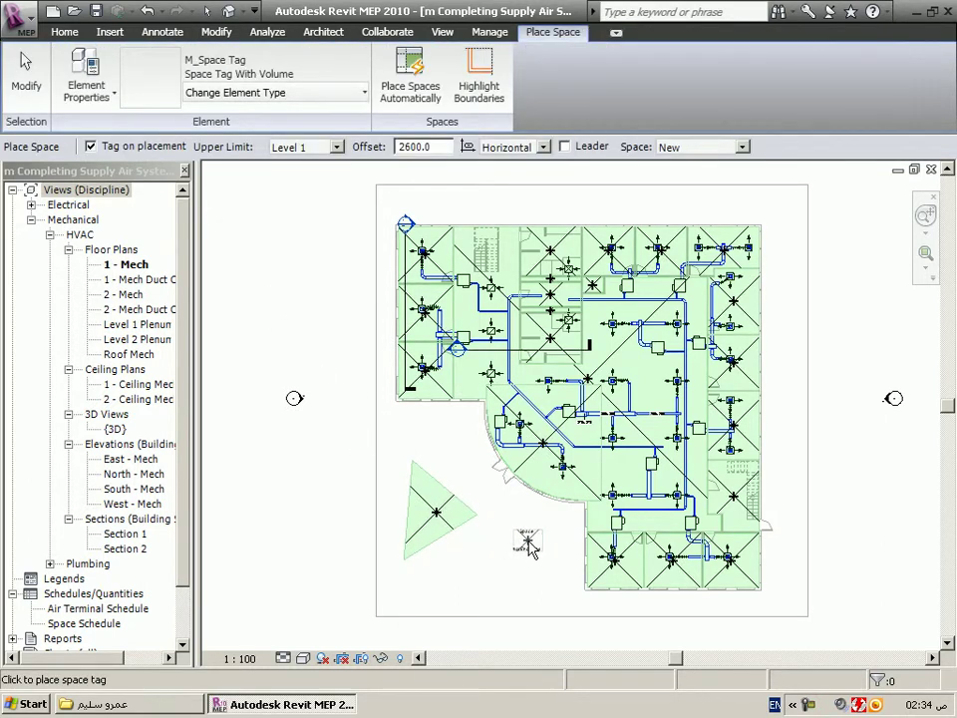
key("Escape")
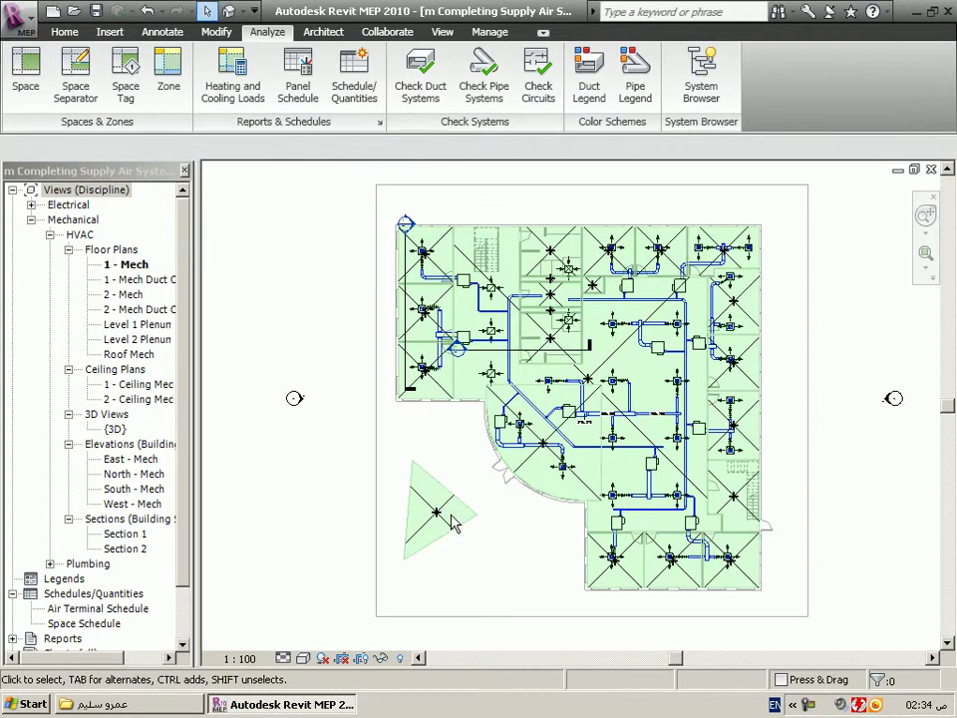
- Tag a space with the Space Tag tool, zooming in on the plan
left_click(124, 91)
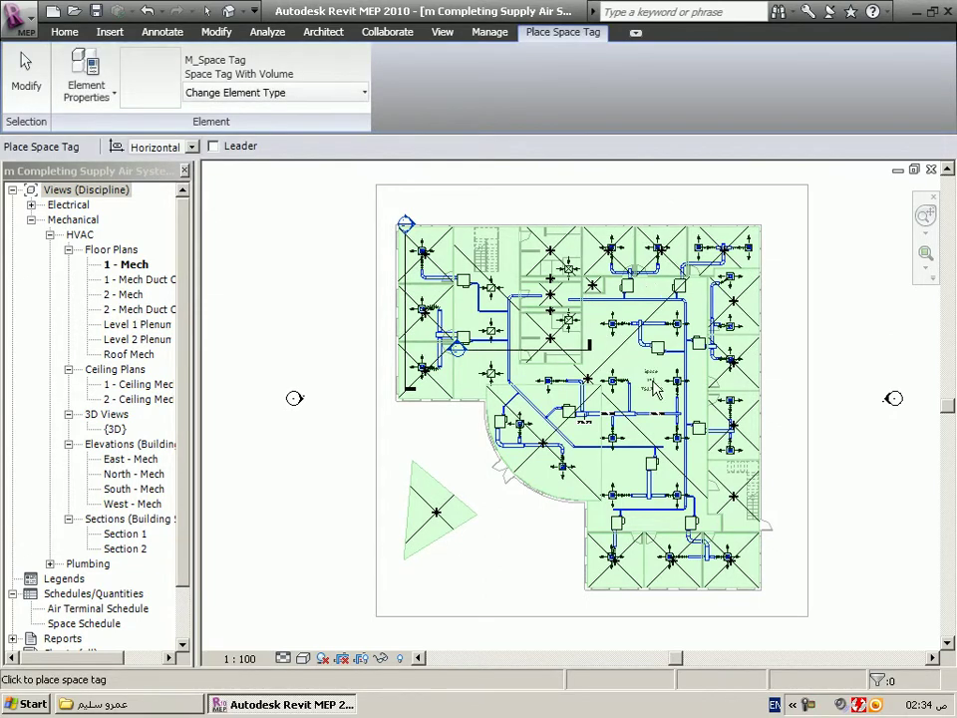
scroll(654, 381, "up", 2)
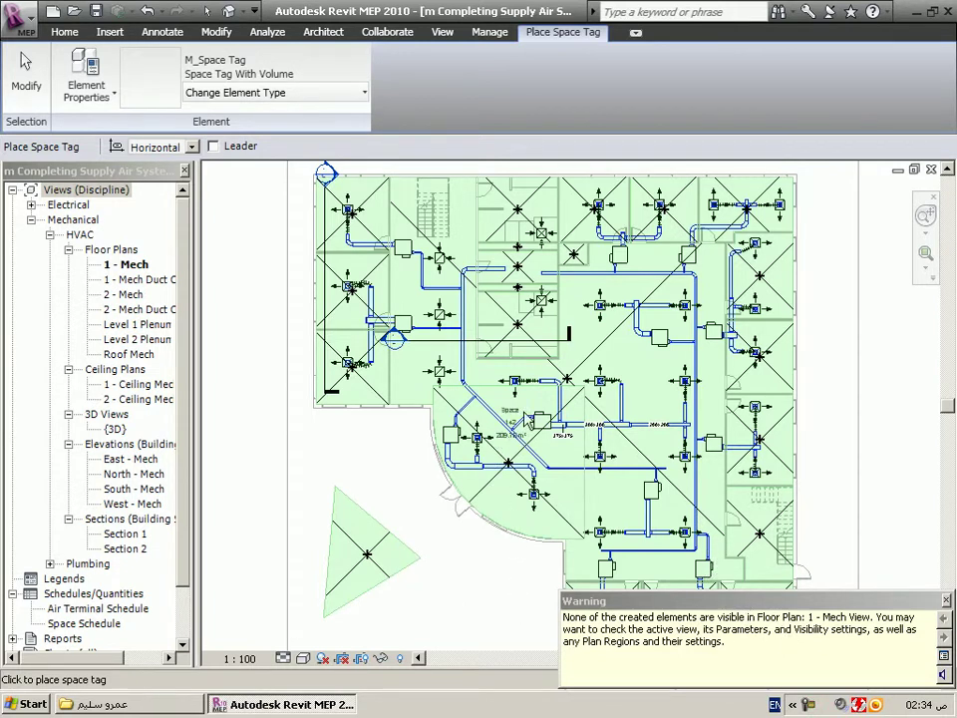
key("Escape")
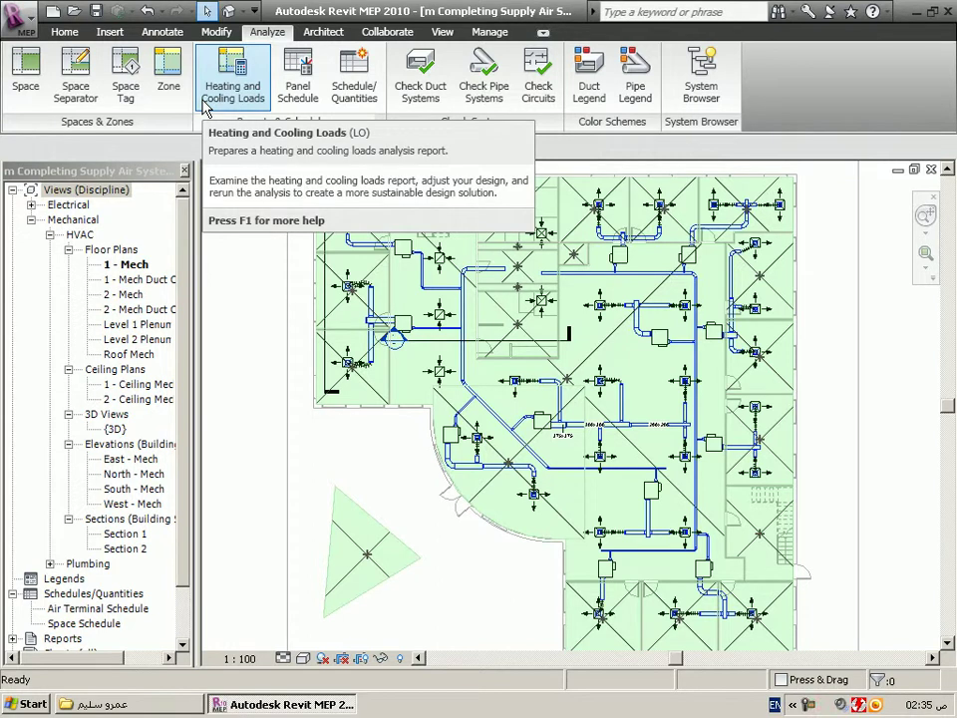
- Create a new zone containing the three left-side room spaces
left_click(172, 77)
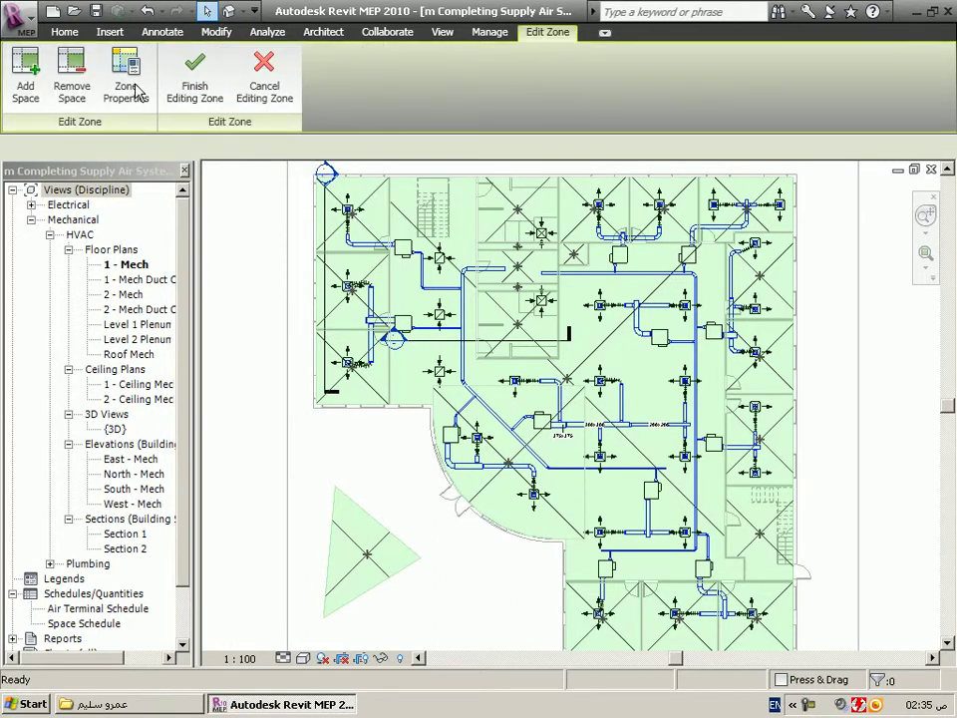
left_click(26, 75)
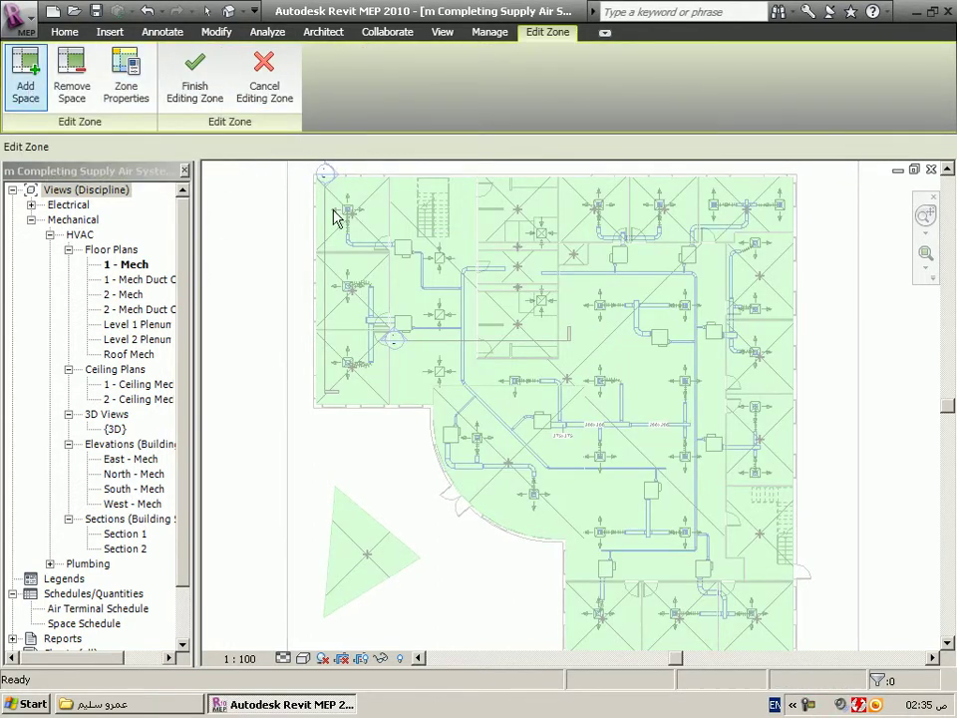
left_click(362, 210)
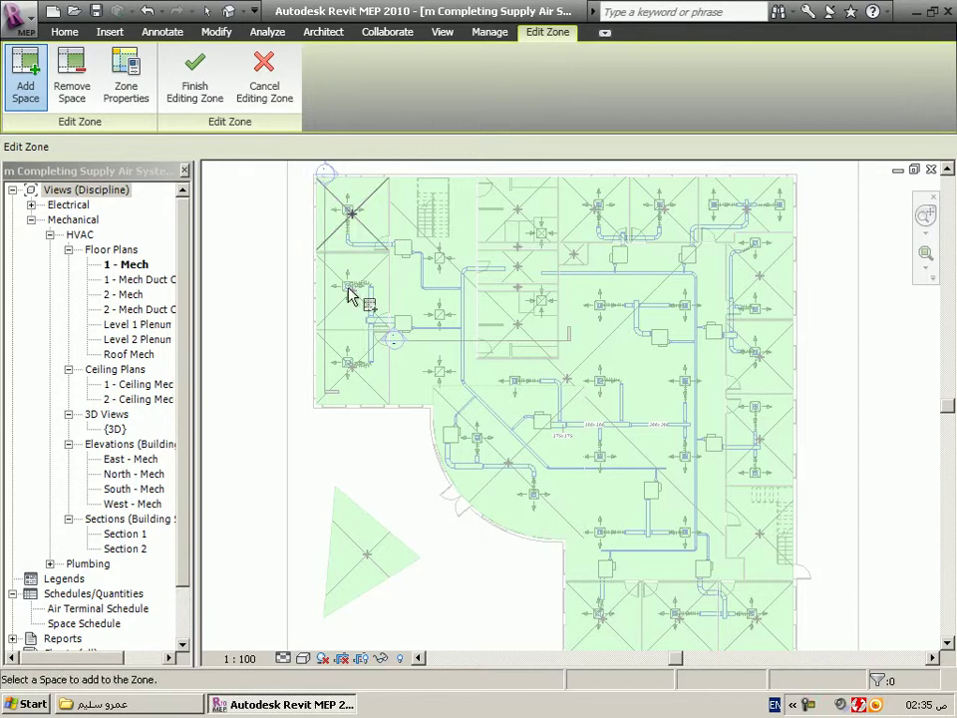
left_click(339, 313)
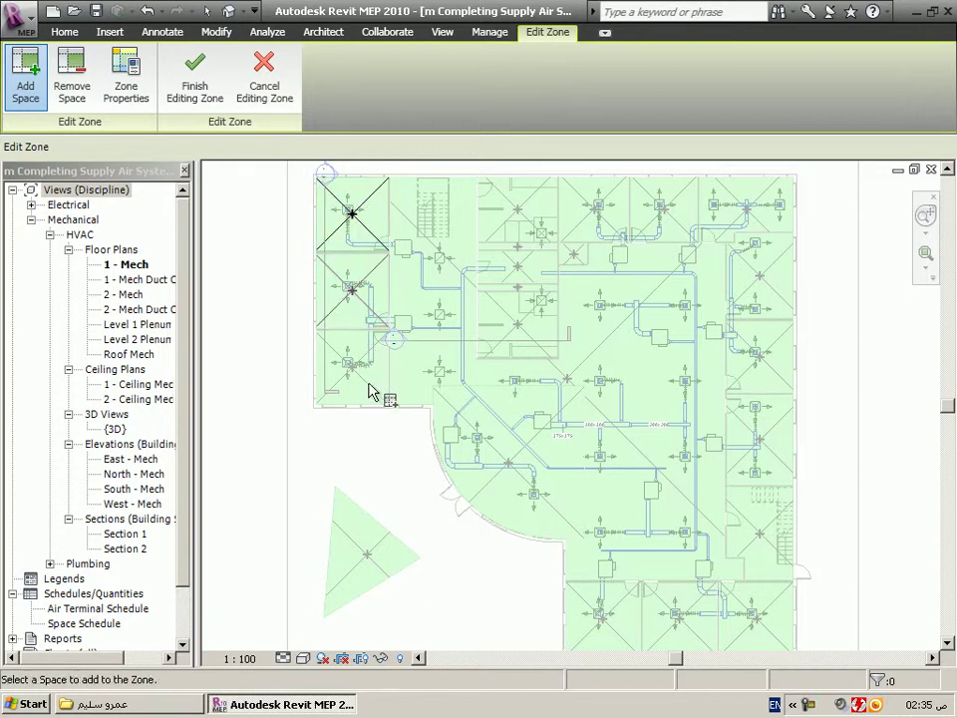
left_click(369, 392)
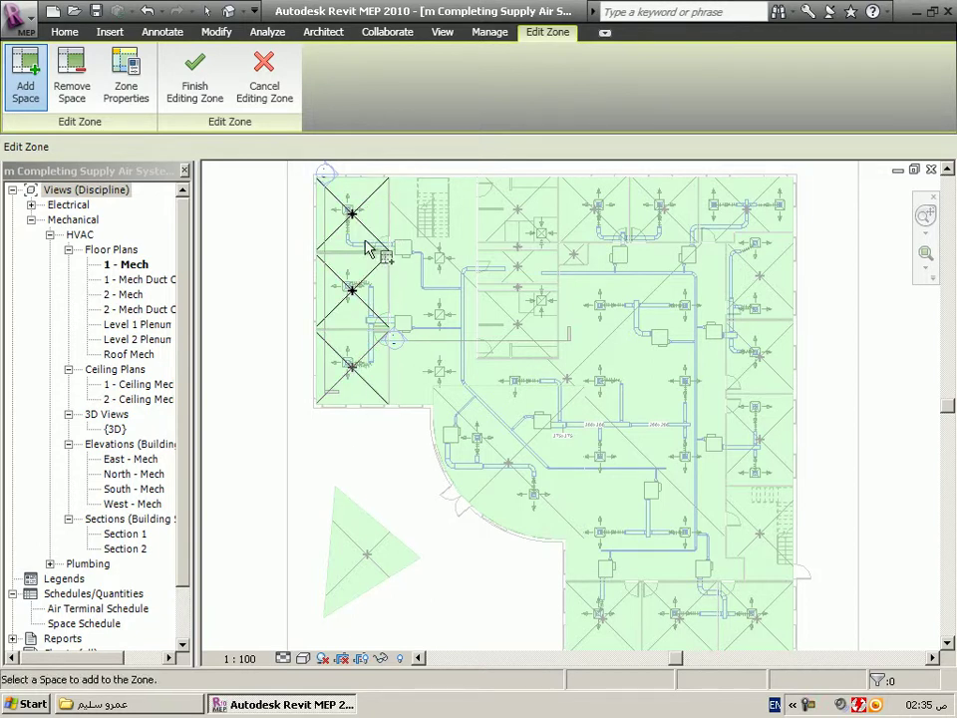
left_click(202, 88)
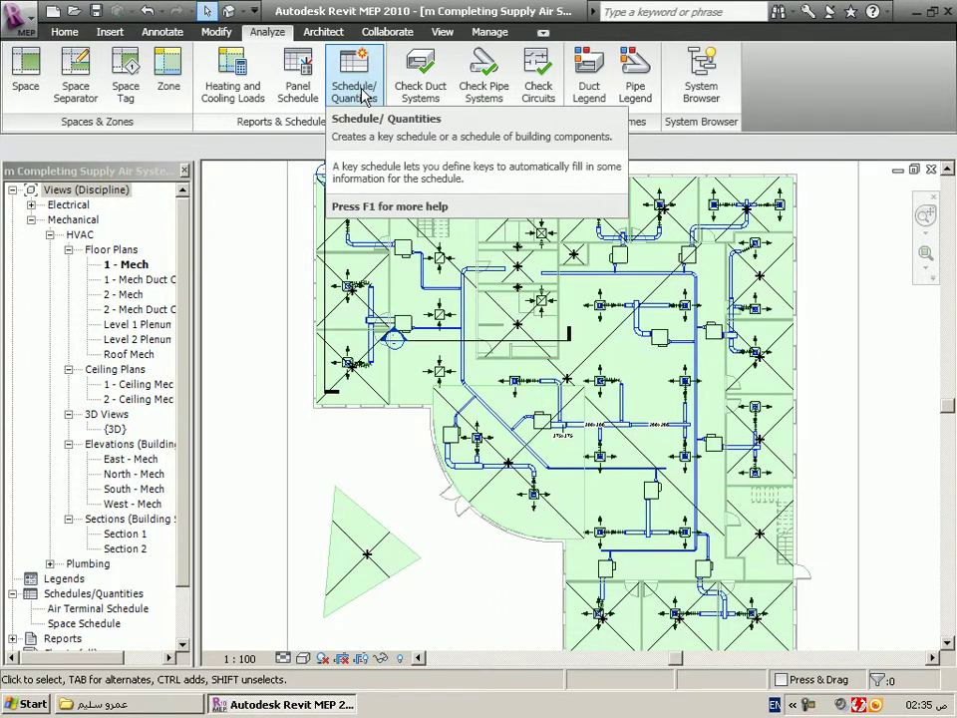
- Create an Air Terminals schedule with Count, Assembly Code and Flow fields
left_click(365, 95)
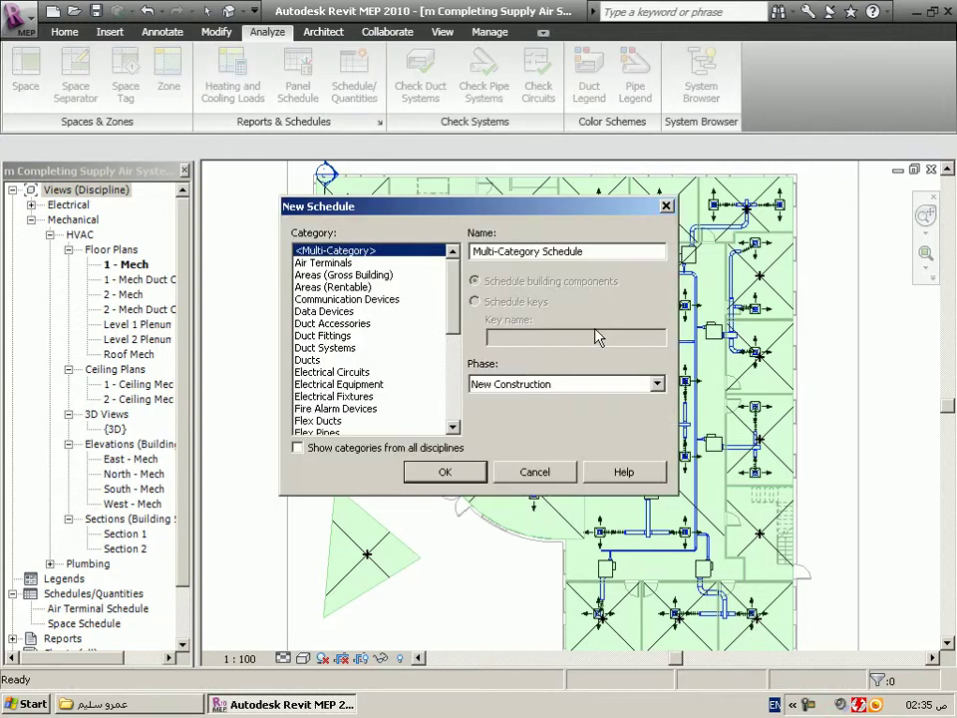
left_click(348, 275)
left_click(337, 262)
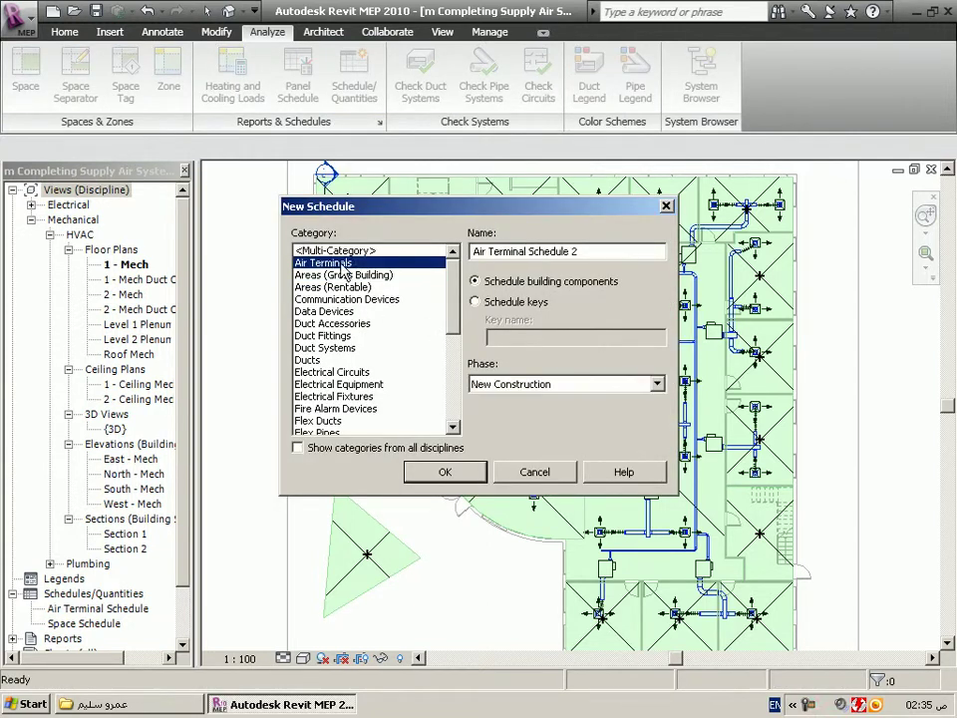
left_click(440, 475)
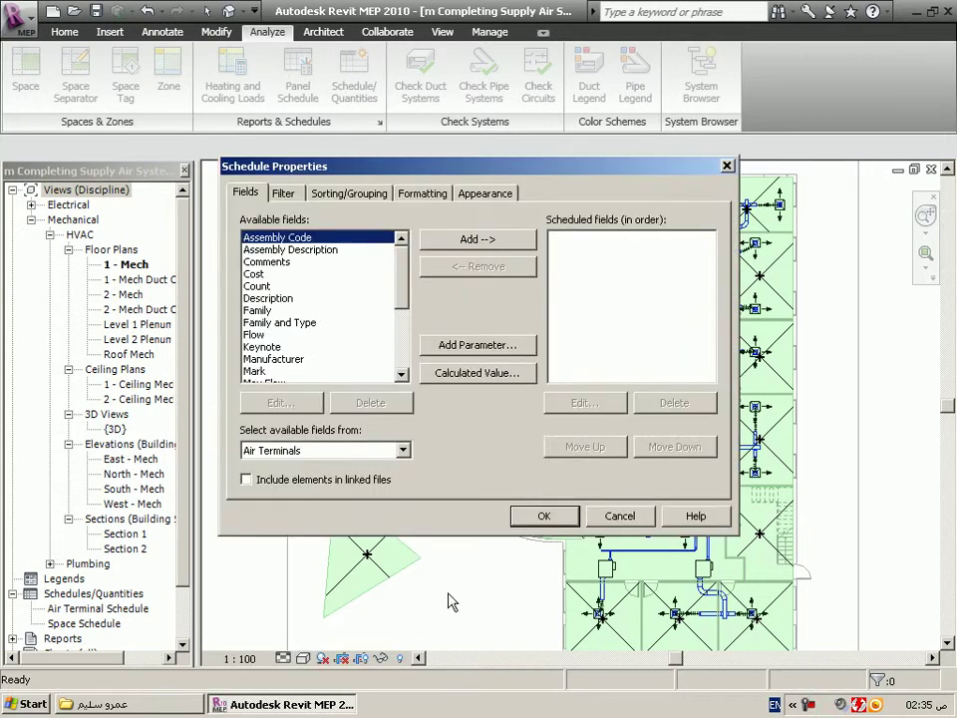
double_click(271, 286)
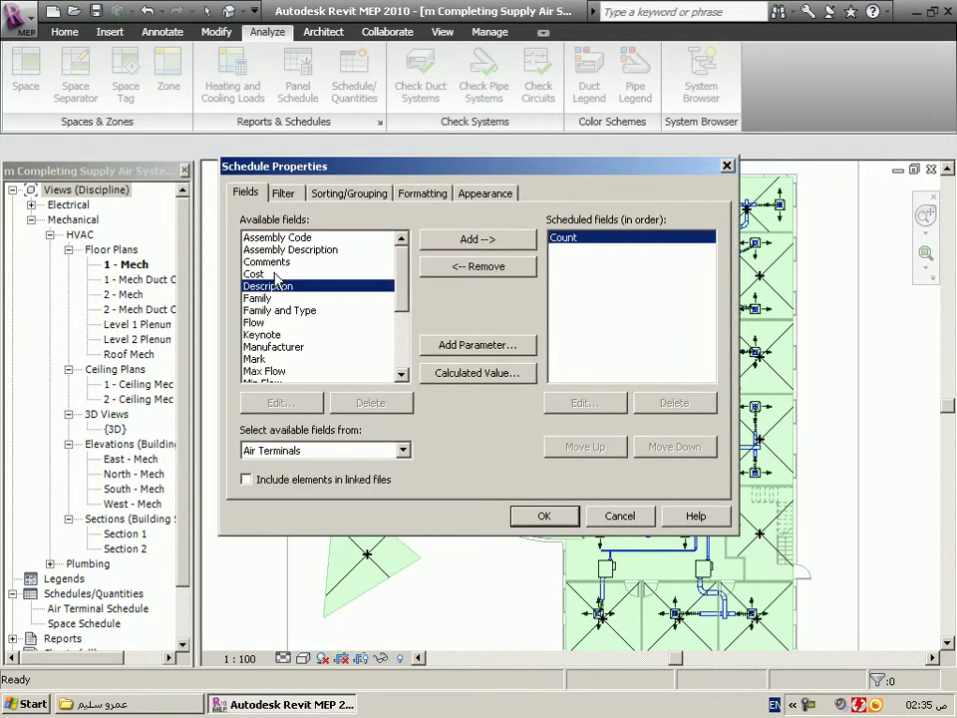
double_click(284, 239)
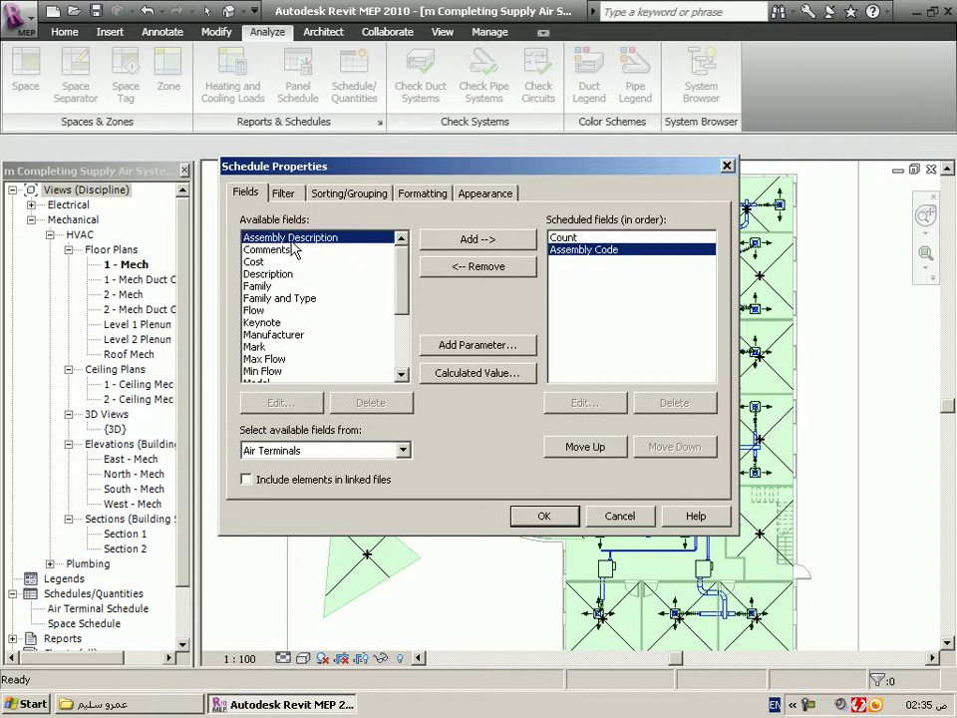
double_click(271, 310)
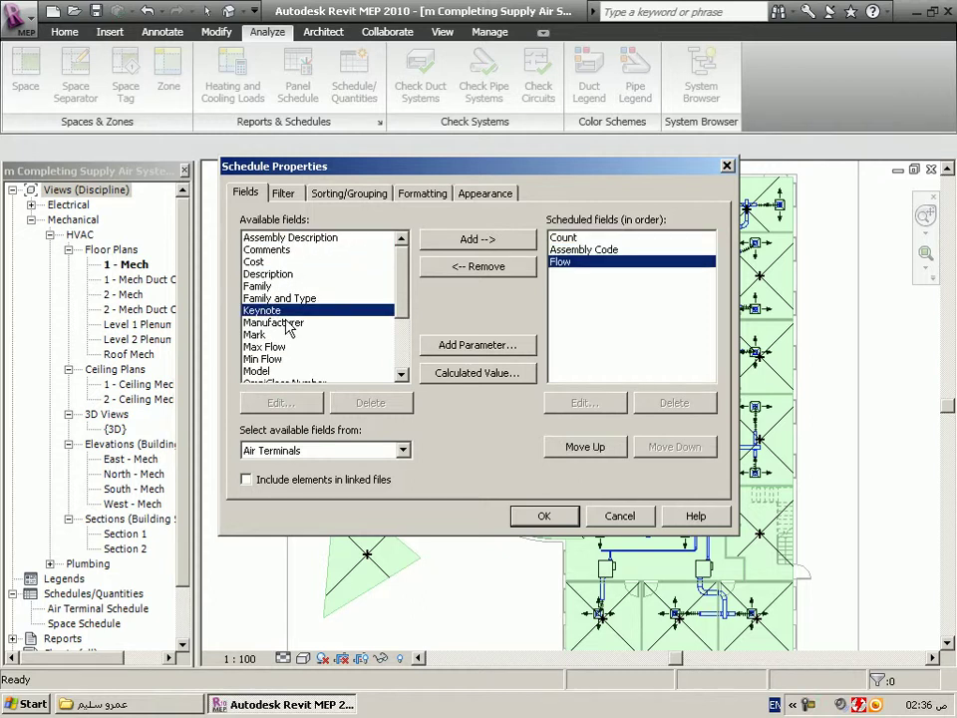
left_click(521, 519)
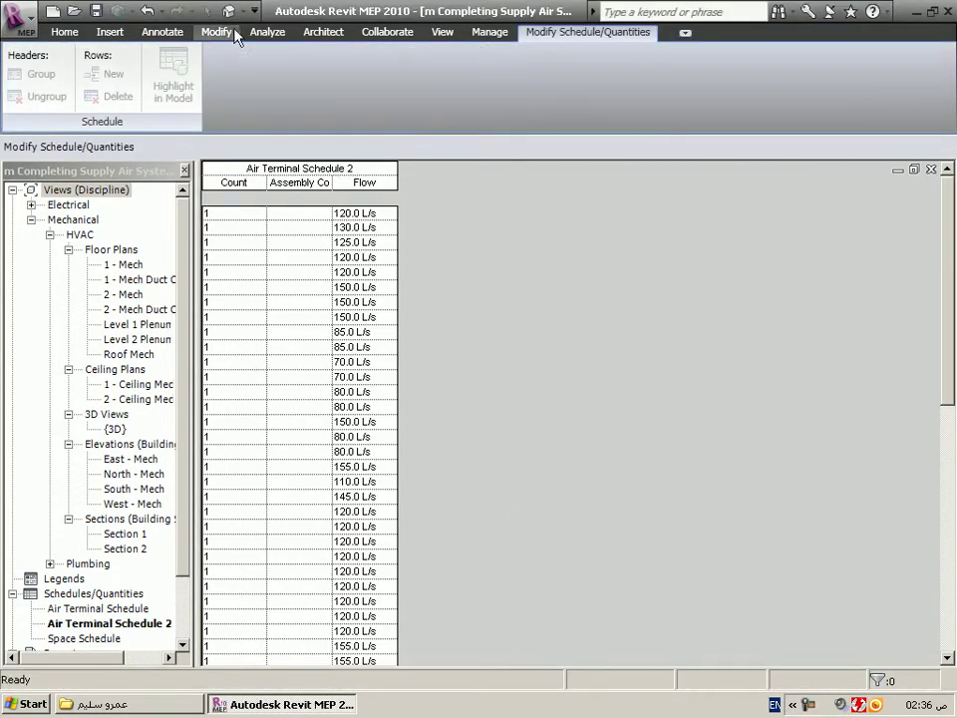
- Reopen the 1 - Mech floor plan from the Project Browser's Floor Plans list
left_click(267, 32)
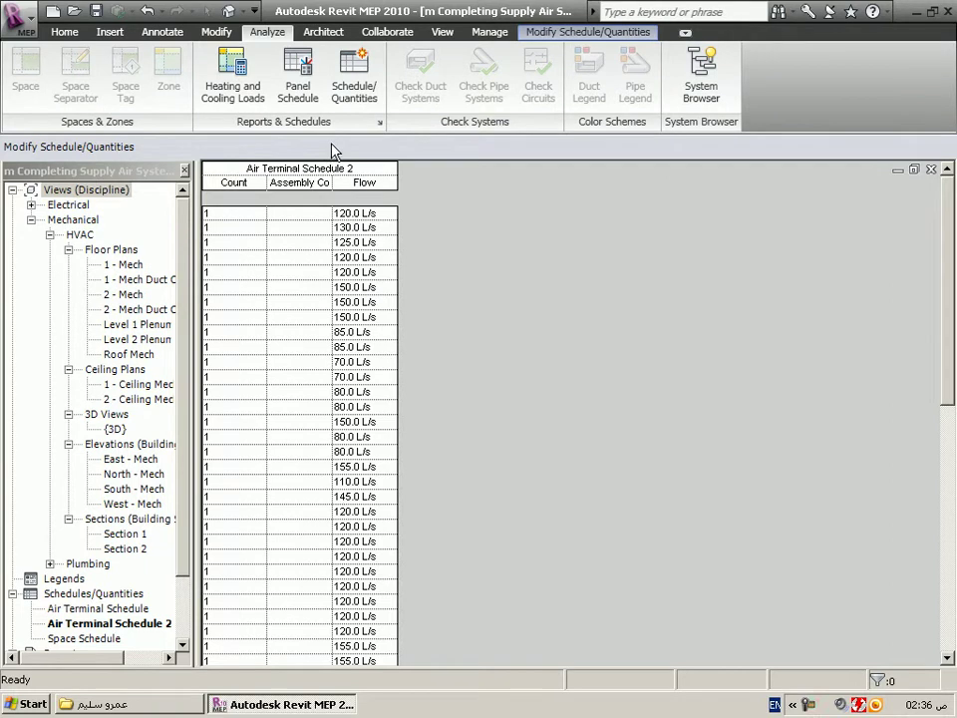
left_click(136, 253)
double_click(134, 263)
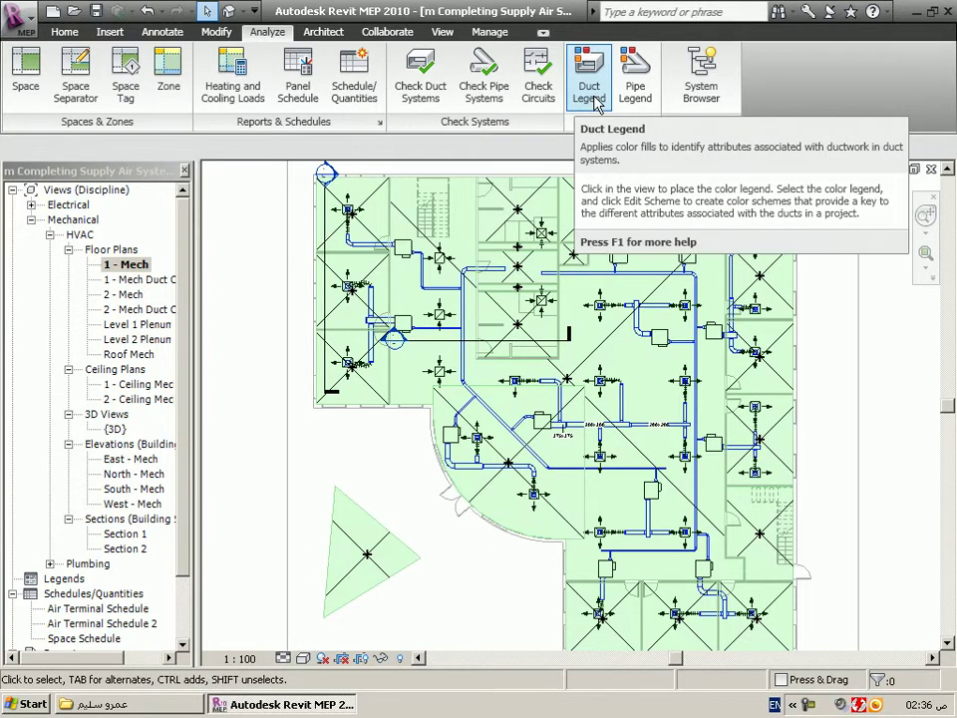
- Place a type 1 duct legend right of the plan using the Duct Color Fill - Velocity scheme
left_click(598, 101)
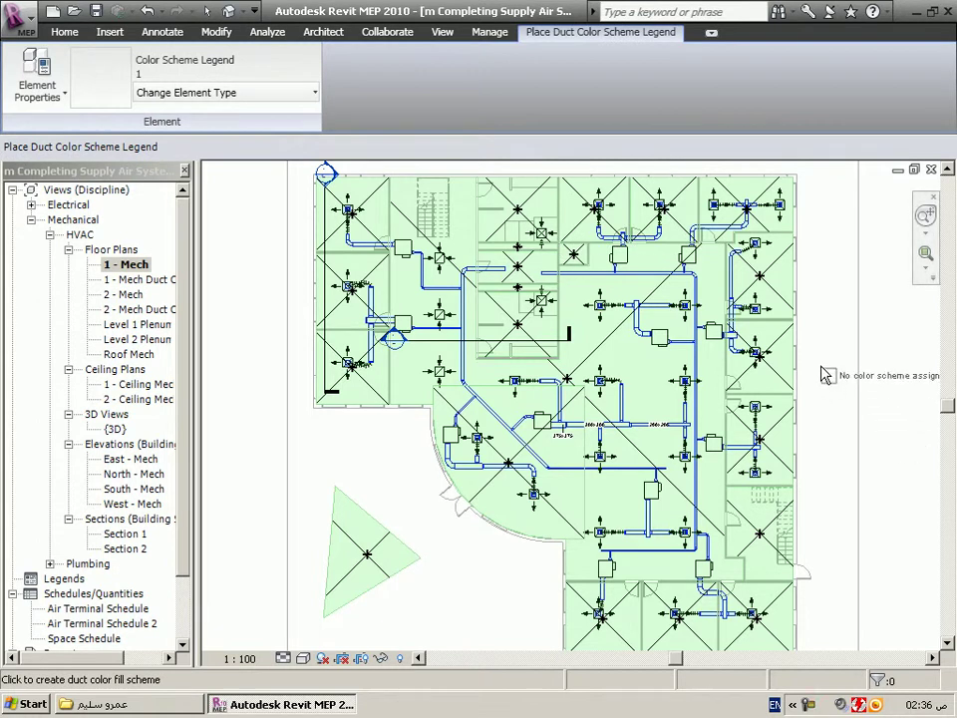
left_click(222, 94)
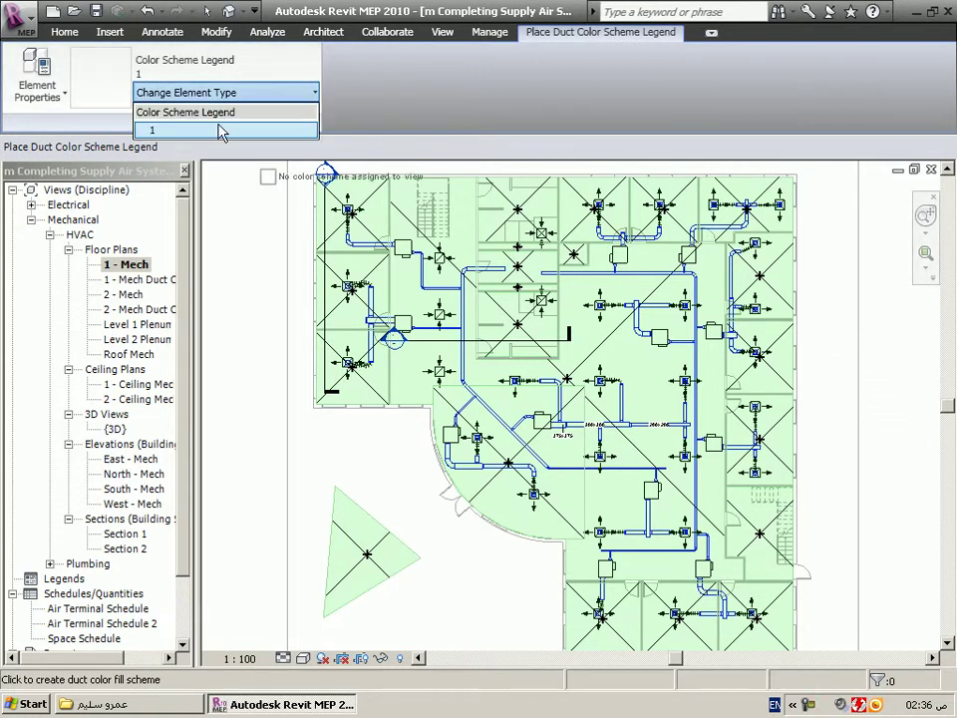
left_click(222, 133)
left_click(824, 347)
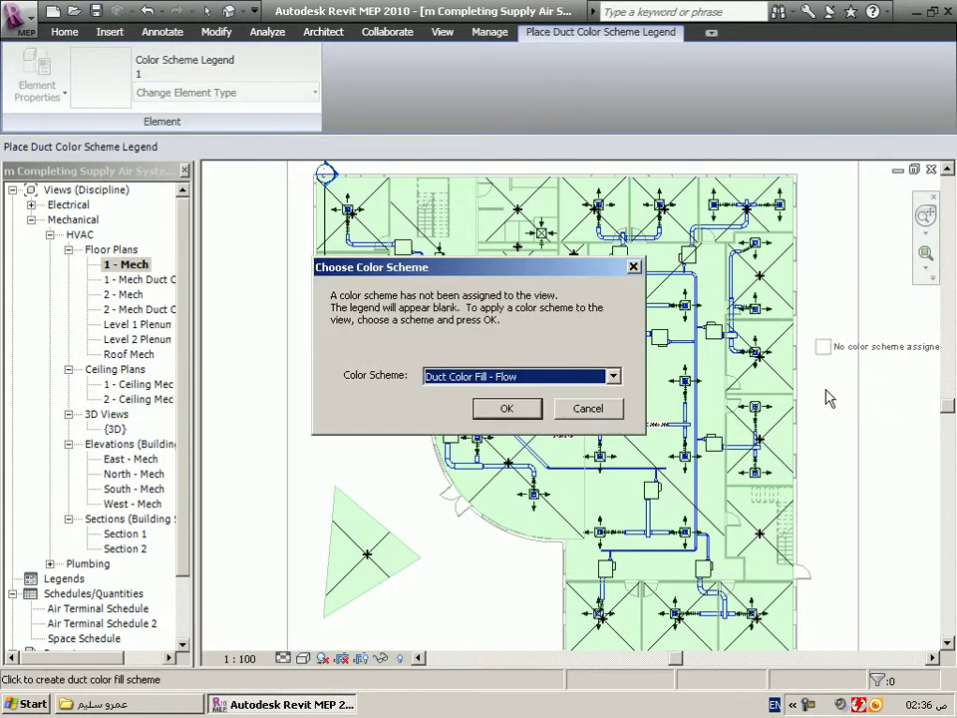
left_click(544, 378)
left_click(538, 419)
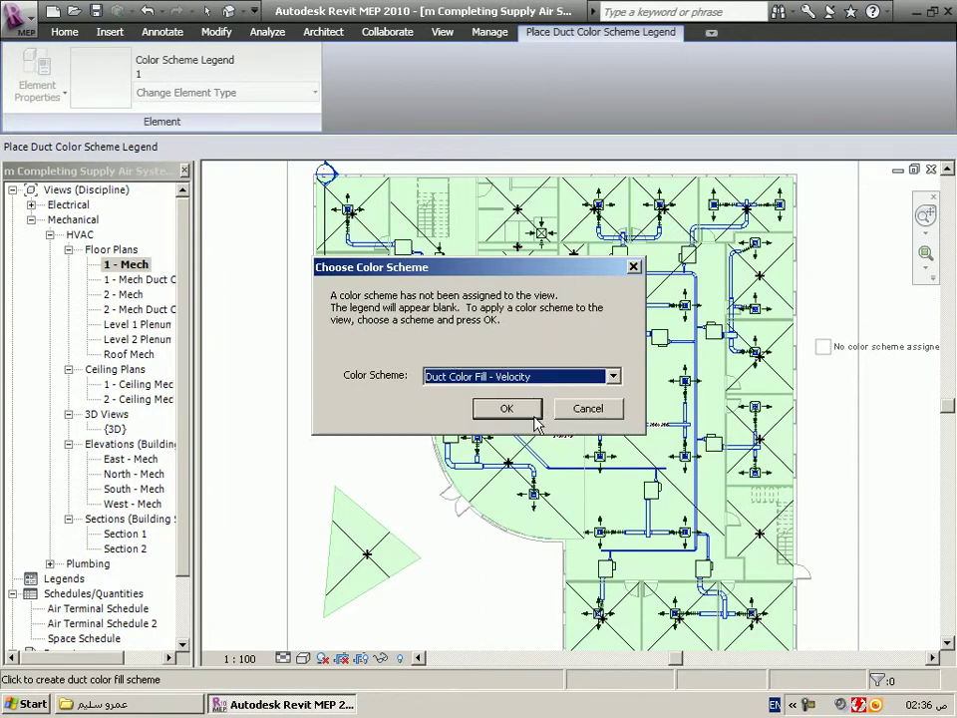
left_click(529, 411)
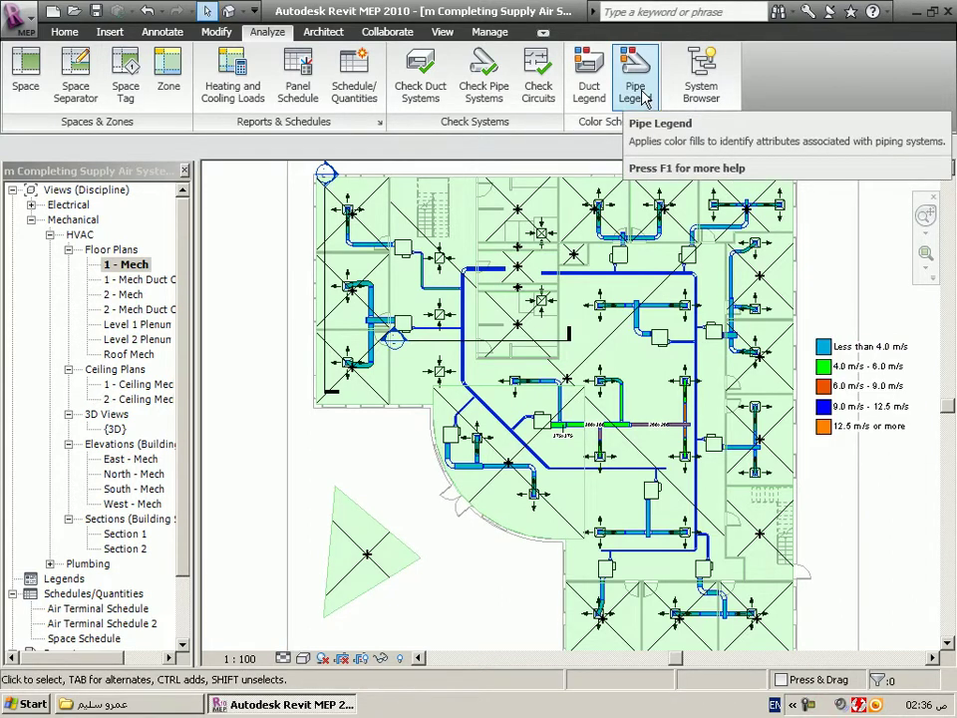
- In the System Browser, expand Mechanical > Supply Air and the first M_VAV Unit system
left_click(711, 77)
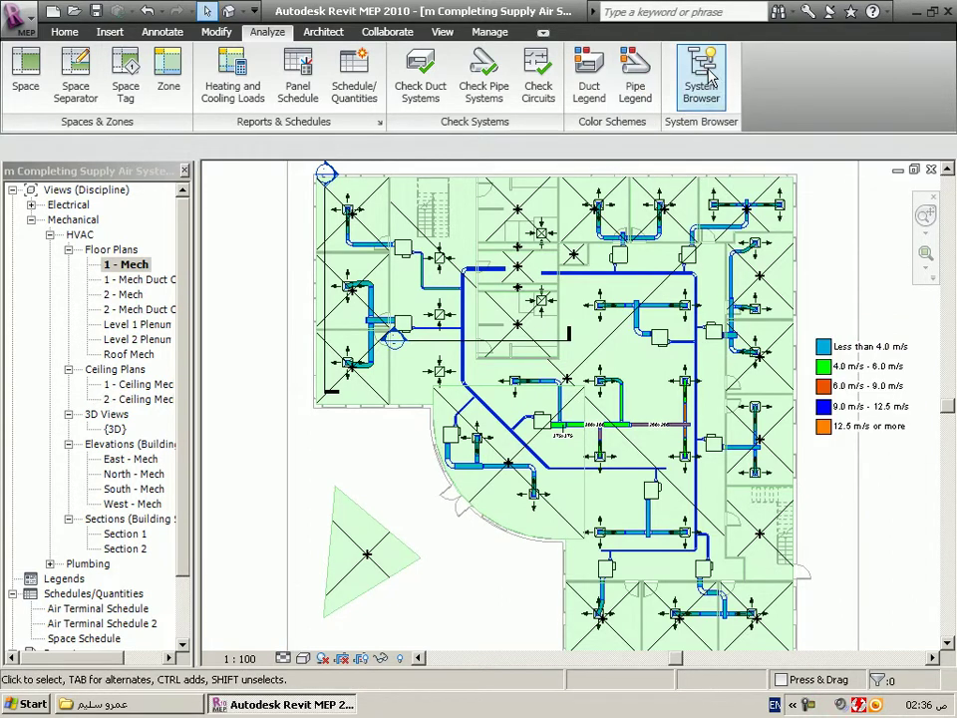
left_click(711, 77)
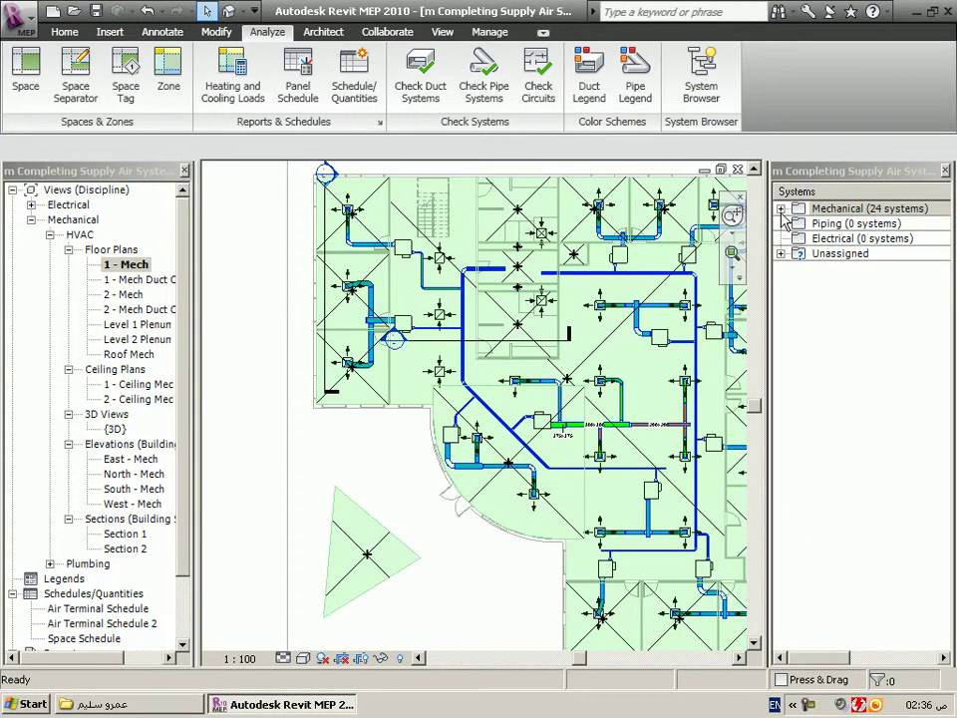
double_click(842, 209)
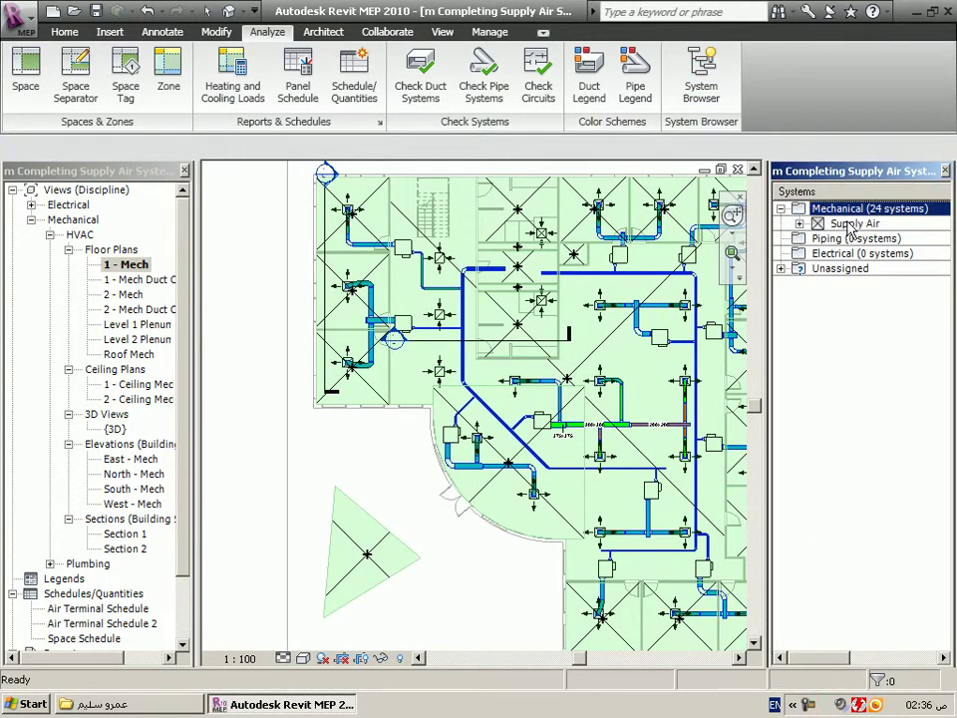
left_click(799, 225)
left_click(877, 238)
left_click(818, 239)
left_click(878, 253)
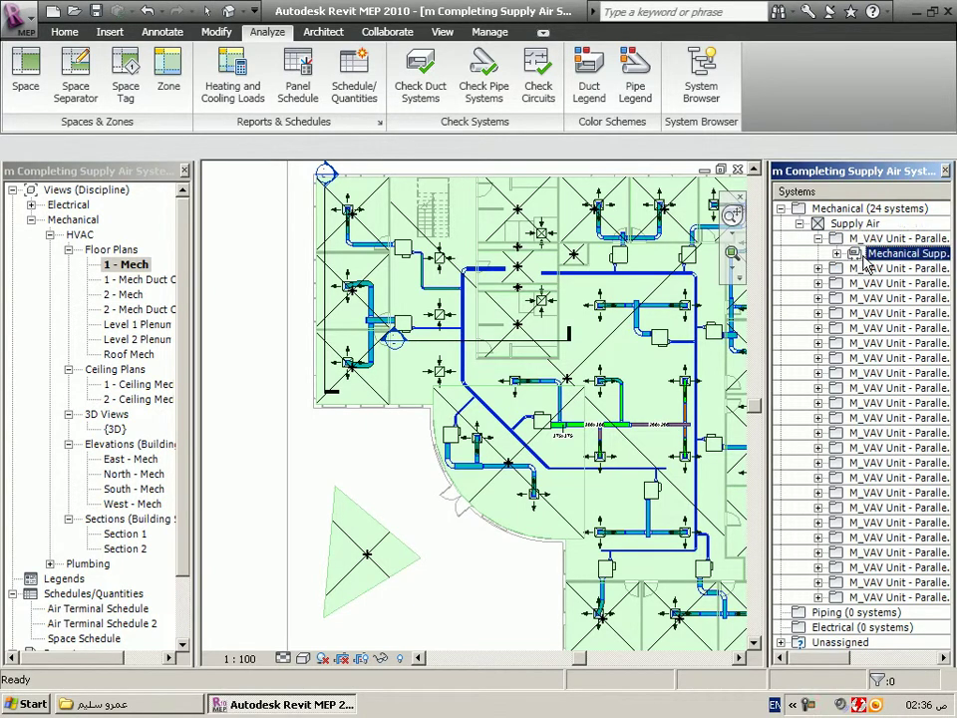
- Expand two more VAV unit systems and inspect a supply diffuser's properties (85.00 L/s)
left_click(878, 373)
left_click(818, 373)
left_click(866, 389)
left_click(853, 433)
left_click(818, 433)
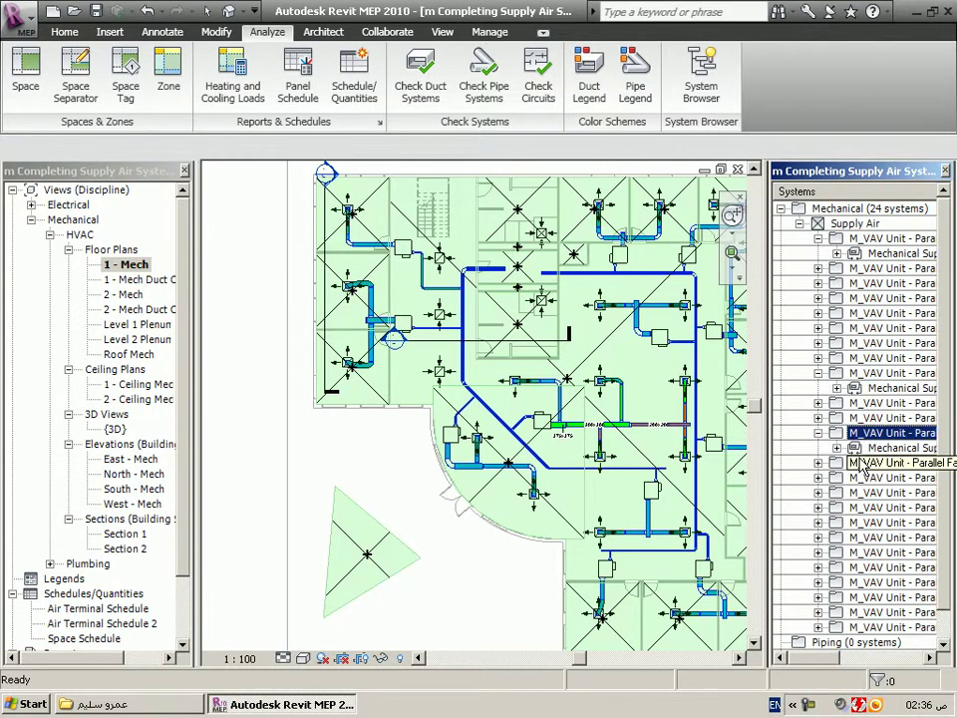
left_click(866, 448)
left_click(838, 448)
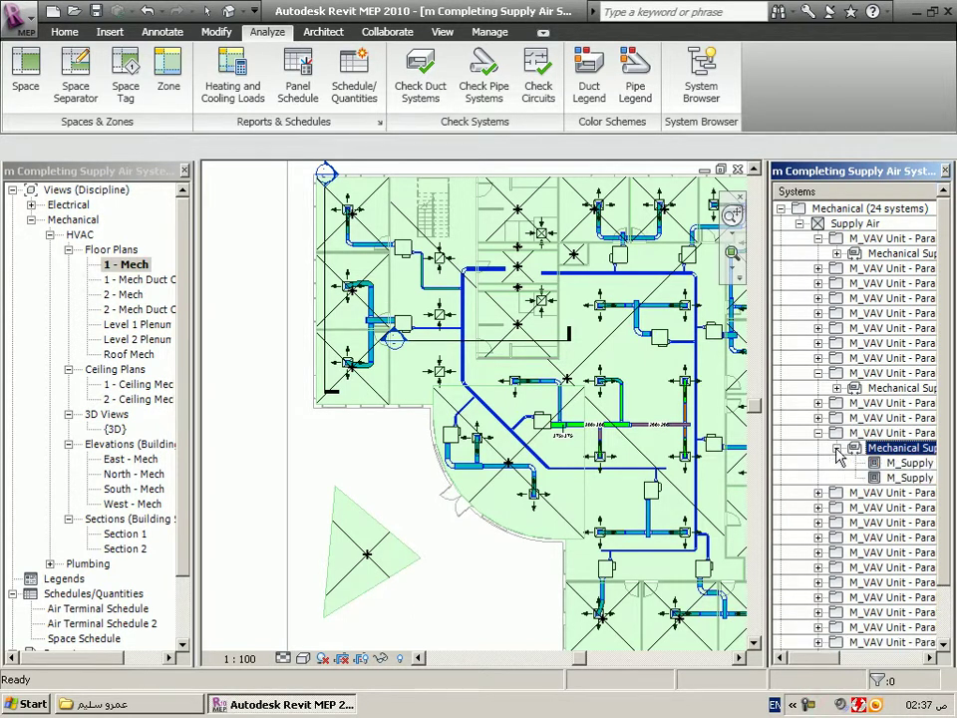
double_click(908, 463)
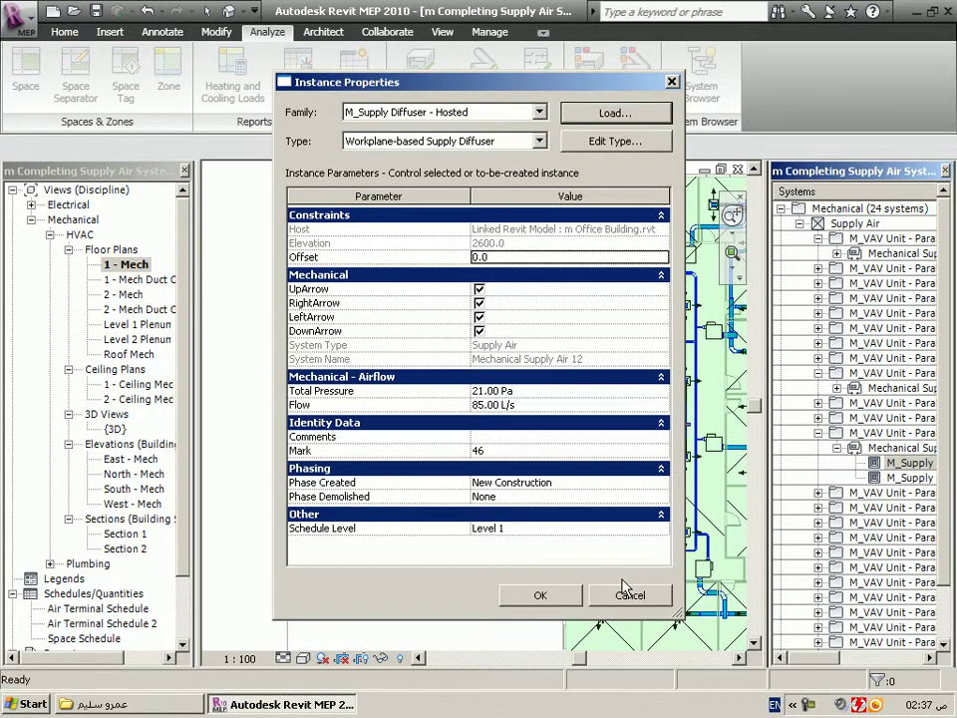
left_click(627, 593)
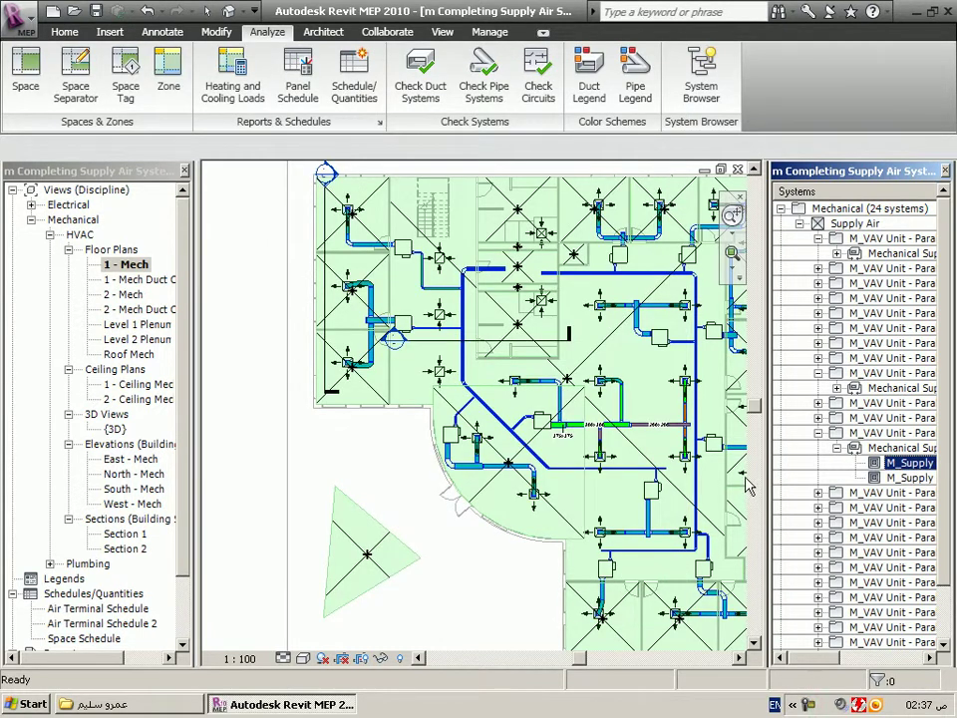